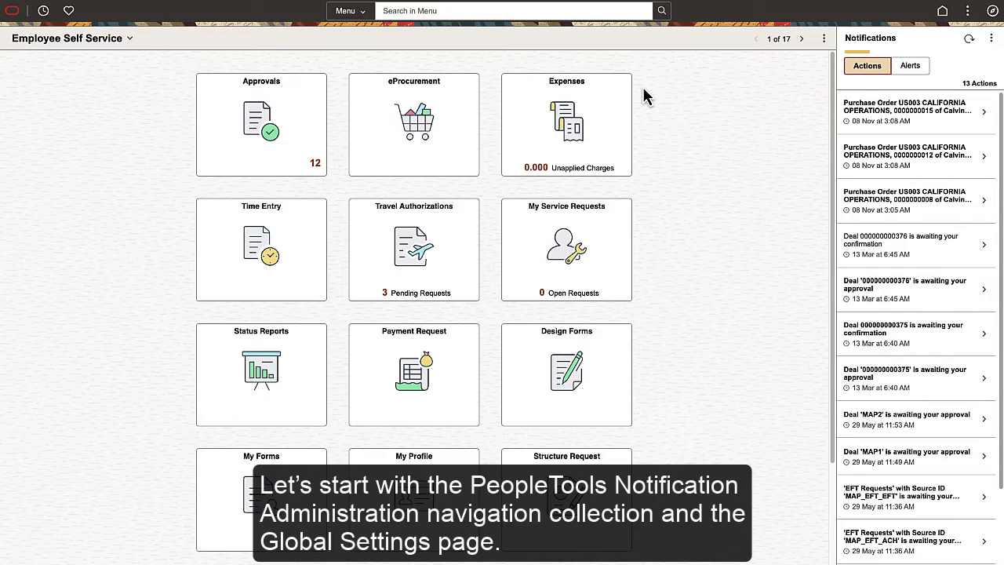
Search the menu for 'Notification Administration' and open the PeopleTools result
{"action": "left_click", "coordinate": [593, 11]}
{"action": "type", "text": "Notificat"}
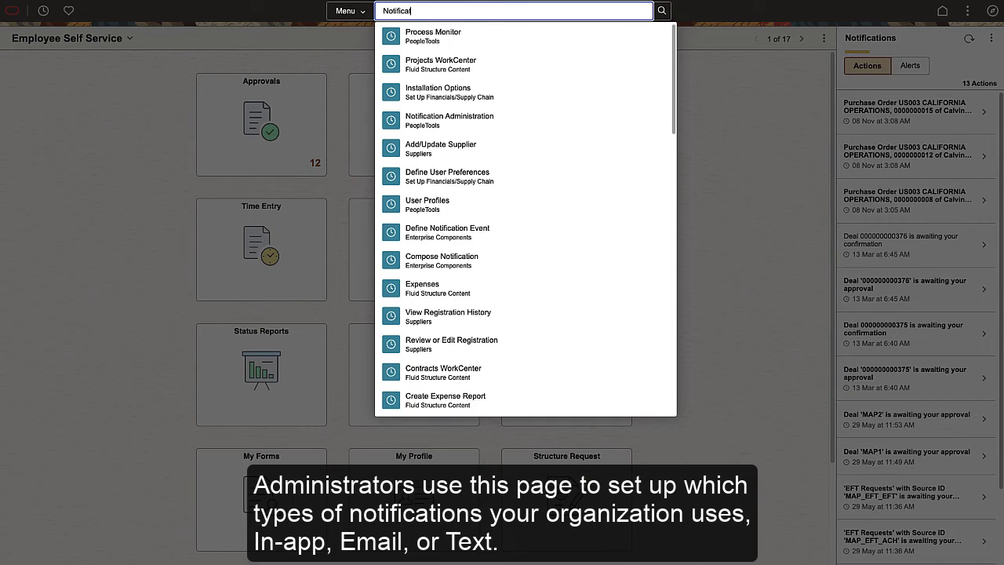
{"action": "type", "text": "ion Administration"}
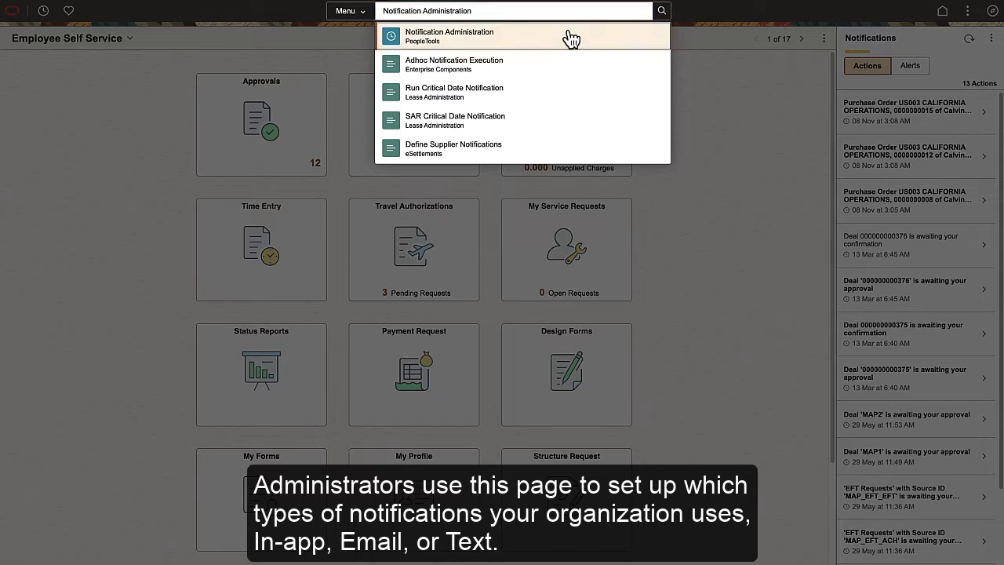
{"action": "left_click", "coordinate": [570, 39]}
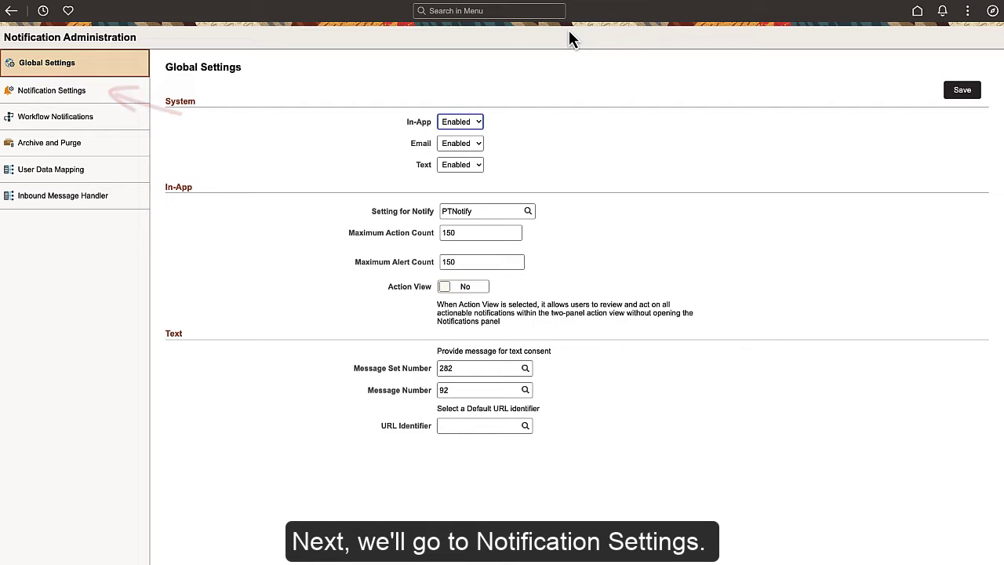
Filter the Notification Settings list to the Account Payables functional category
{"action": "left_click", "coordinate": [142, 96]}
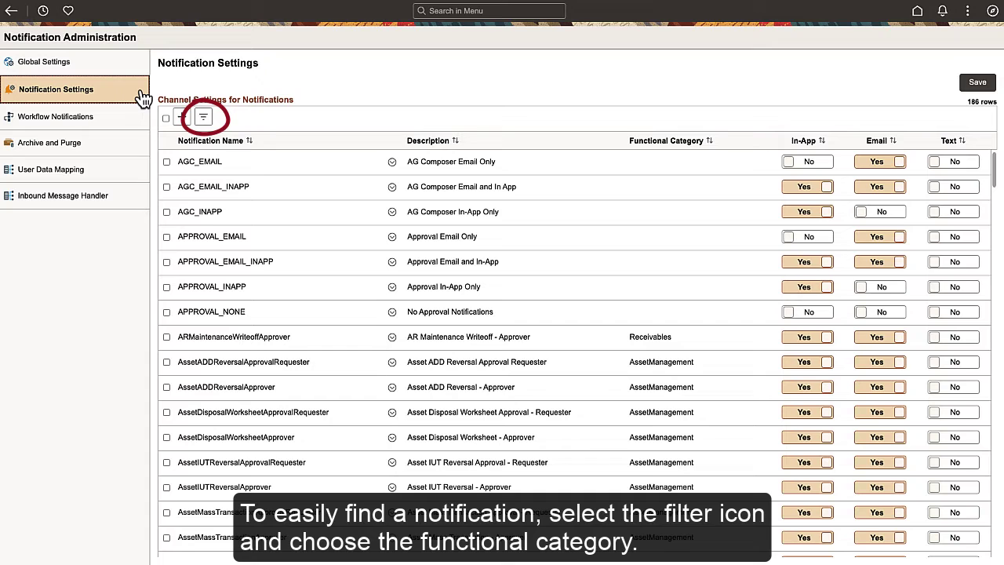
{"action": "left_click", "coordinate": [203, 117]}
{"action": "left_click", "coordinate": [503, 182]}
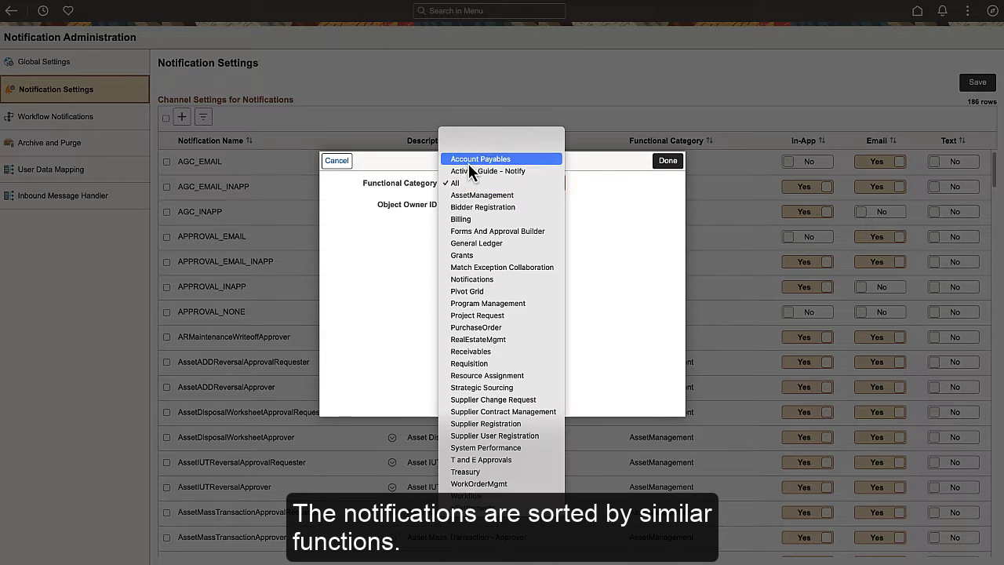
{"action": "left_click", "coordinate": [468, 163]}
{"action": "left_click", "coordinate": [667, 163]}
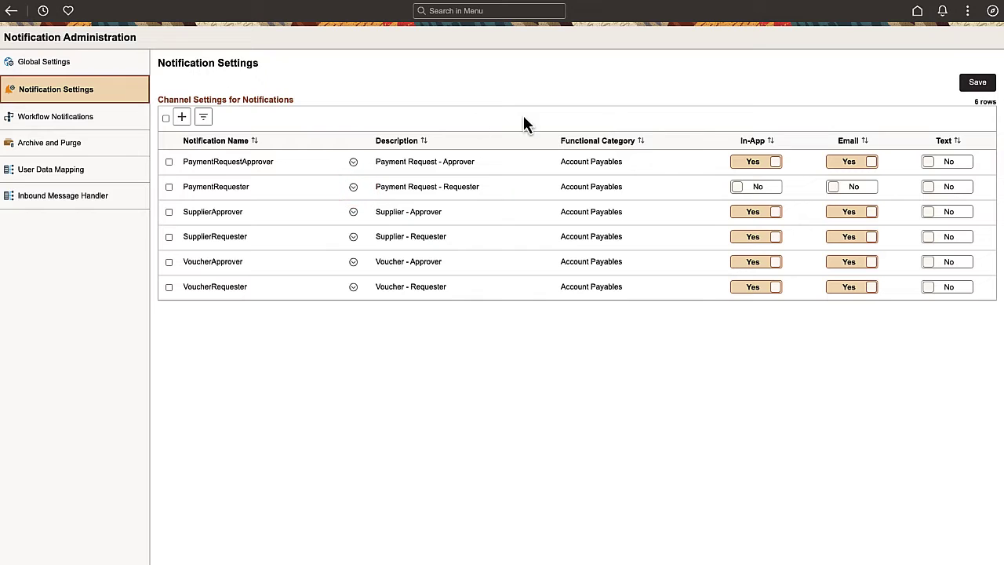
Configure PaymentRequester as mandatory and personalizable, with In-App and Email available and Email on by default
{"action": "left_click", "coordinate": [353, 188]}
{"action": "left_click", "coordinate": [402, 144]}
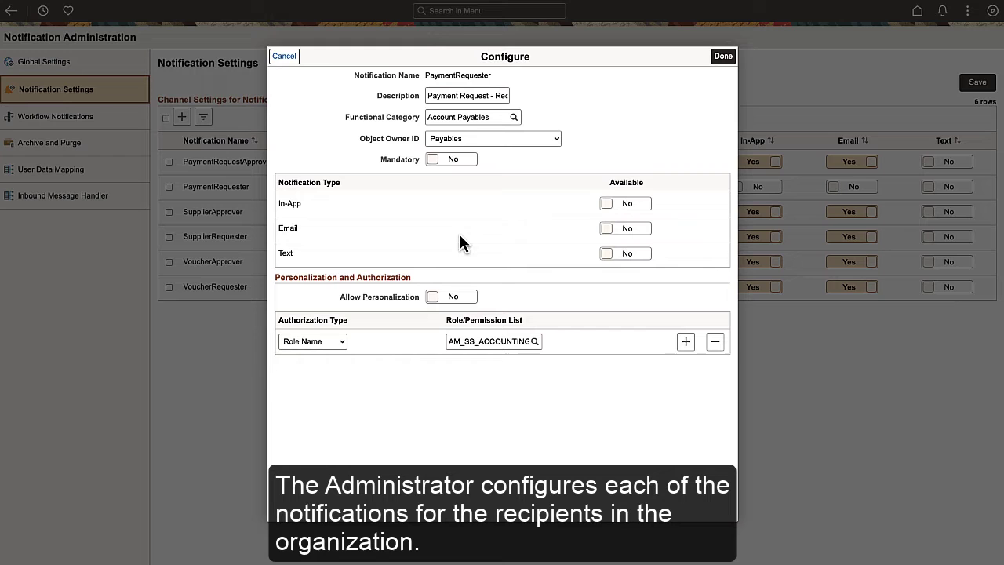
{"action": "left_click", "coordinate": [451, 297]}
{"action": "left_click", "coordinate": [468, 160]}
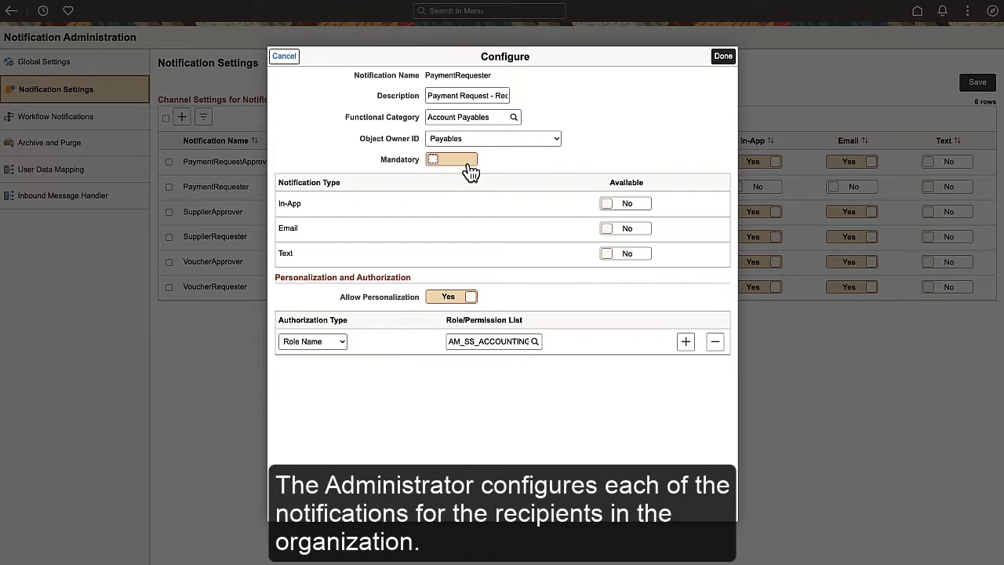
{"action": "left_click", "coordinate": [619, 205]}
{"action": "left_click", "coordinate": [514, 229]}
{"action": "left_click", "coordinate": [645, 229]}
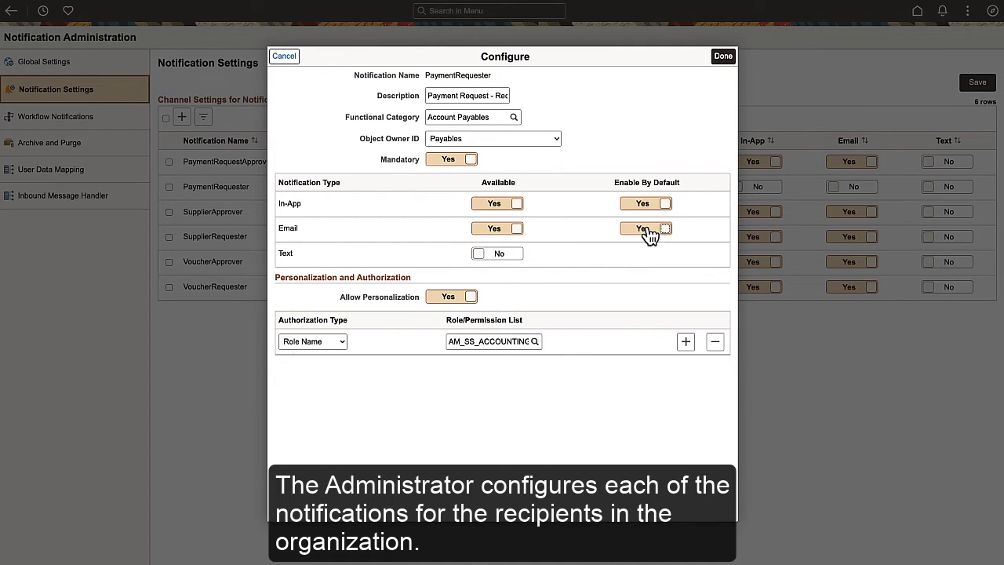
{"action": "left_click", "coordinate": [722, 56]}
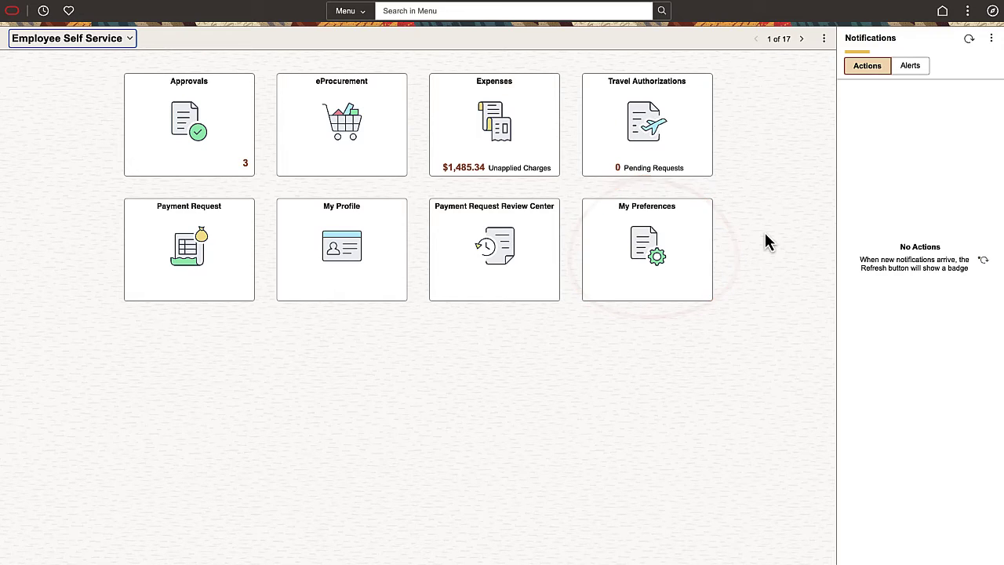
In My Preferences, turn Email off for Payment Request - Requester, keep mandatory In-App, and select all for bulk update
{"action": "left_click", "coordinate": [695, 257]}
{"action": "left_click", "coordinate": [131, 99]}
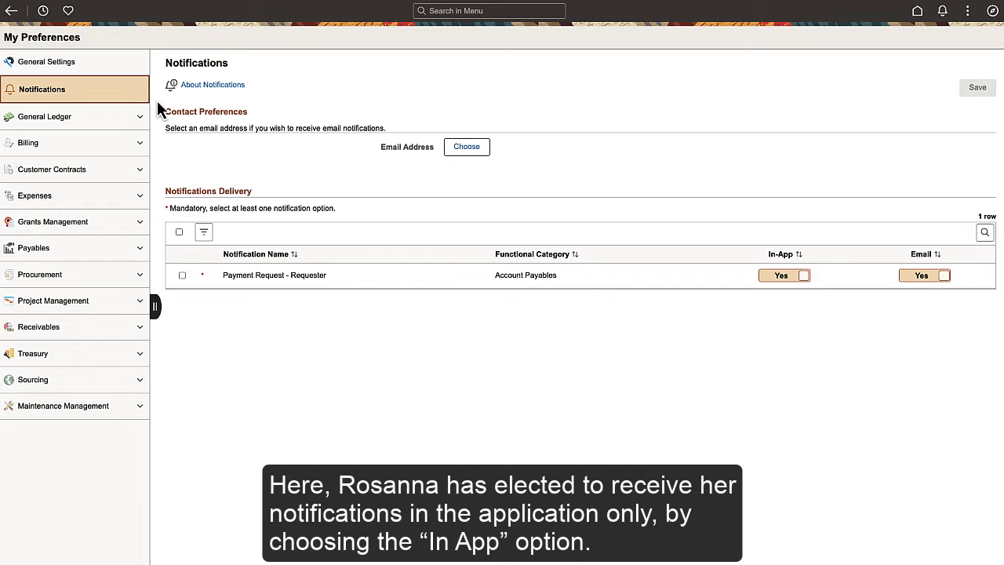
{"action": "left_click", "coordinate": [906, 276]}
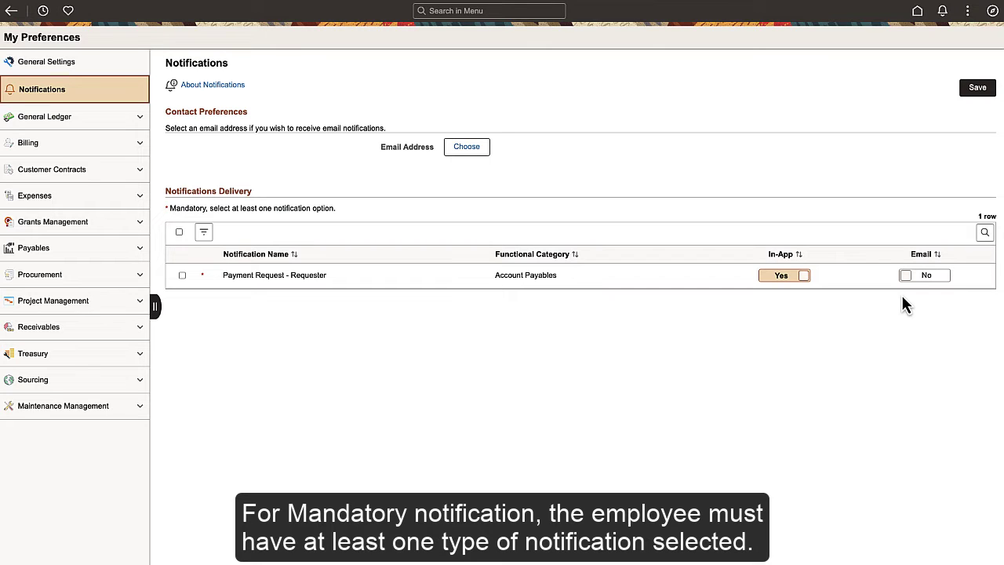
{"action": "left_click", "coordinate": [773, 277]}
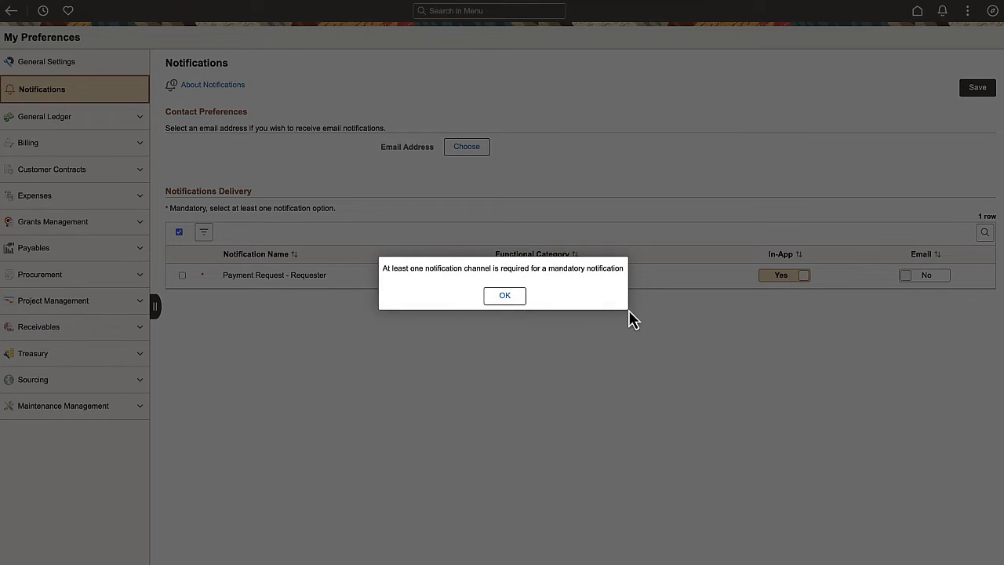
{"action": "left_click", "coordinate": [506, 295]}
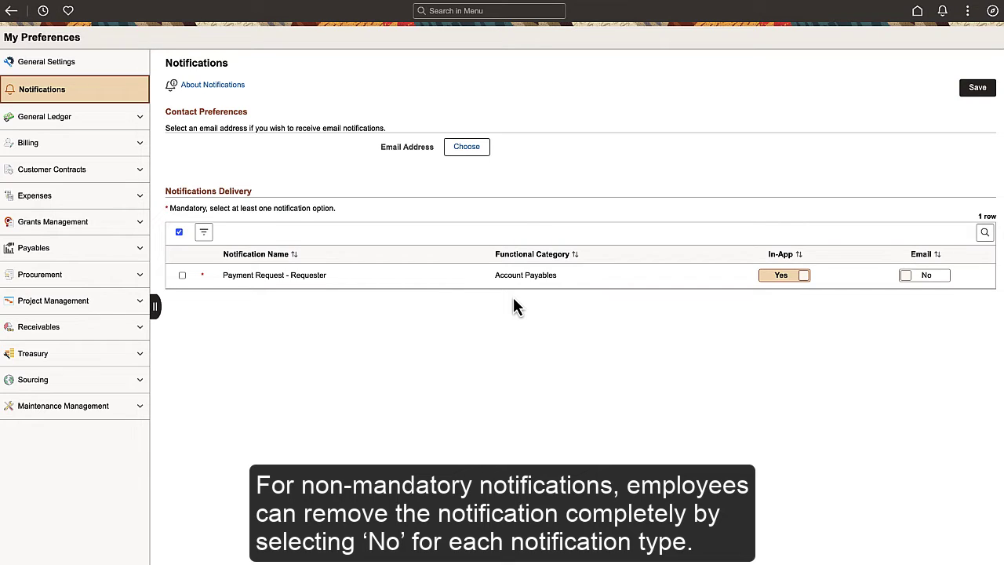
{"action": "left_click", "coordinate": [179, 233]}
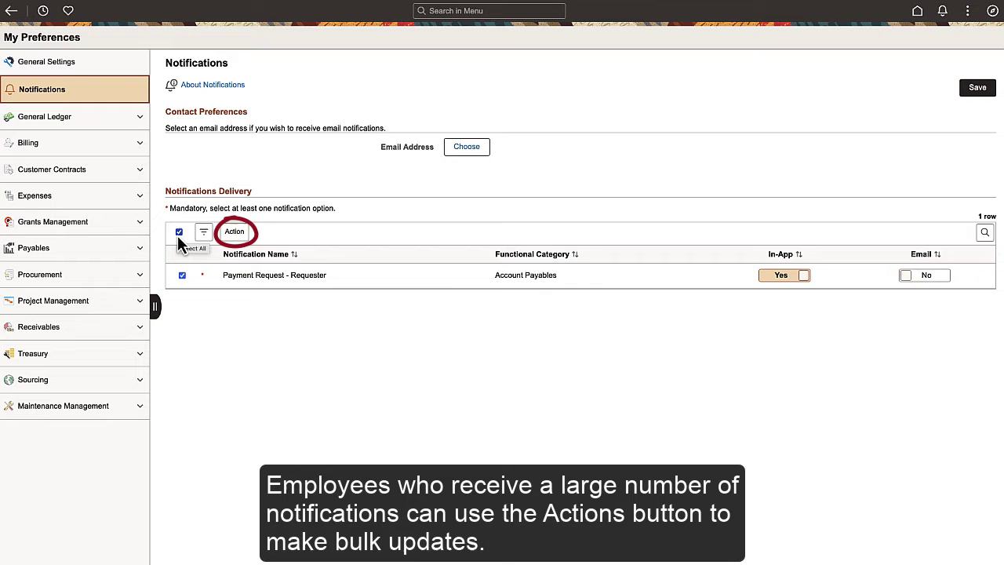
{"action": "left_click", "coordinate": [229, 237]}
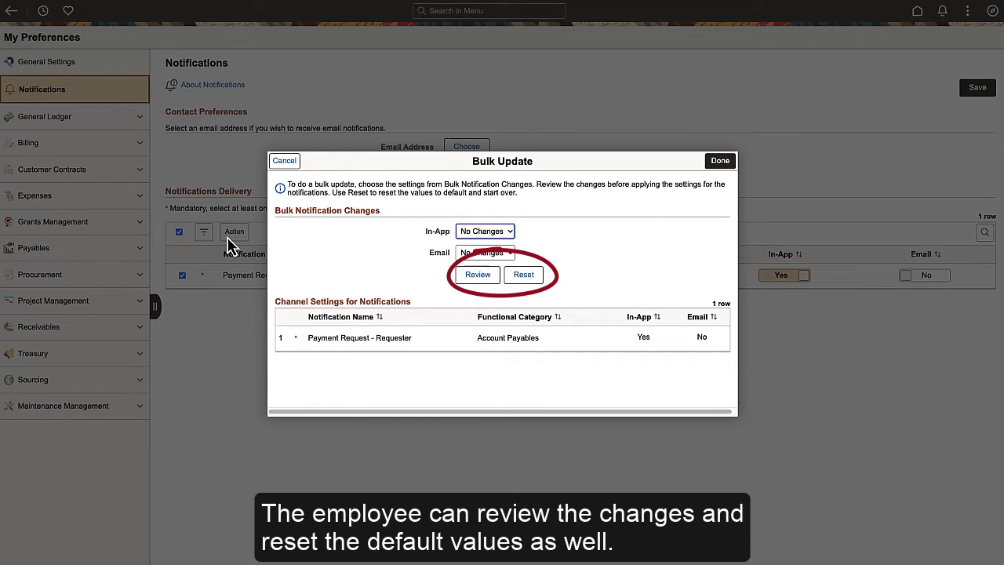
Close Bulk Update unchanged and open Define Notification Event from the menu search
{"action": "left_click", "coordinate": [720, 161]}
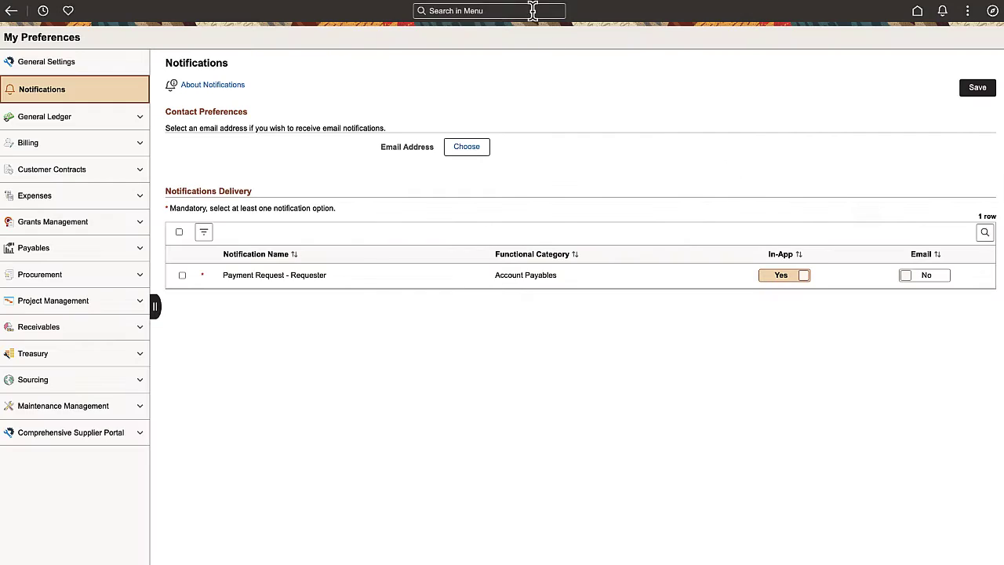
{"action": "left_click", "coordinate": [532, 10]}
{"action": "type", "text": "Define Notification Event"}
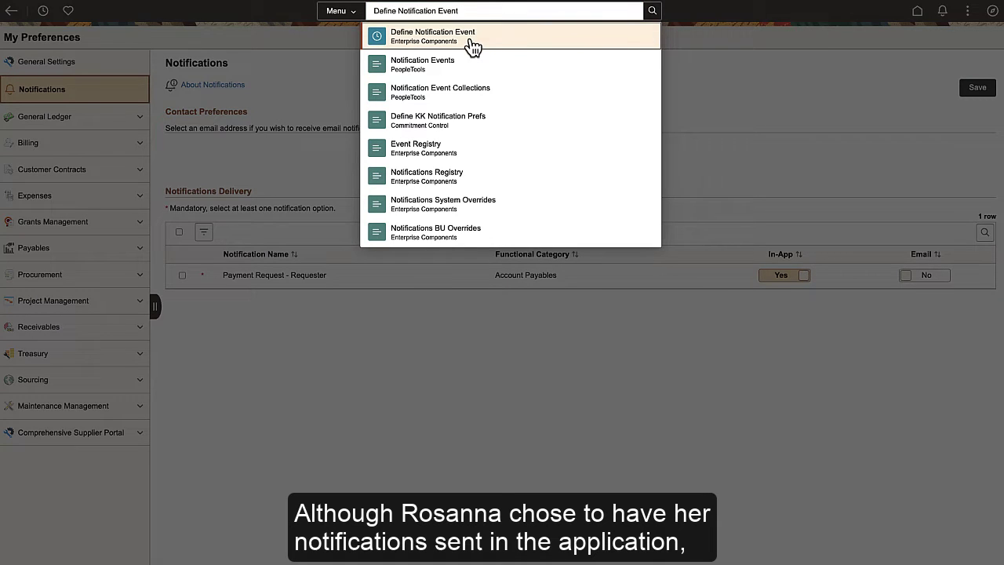
{"action": "left_click", "coordinate": [472, 47]}
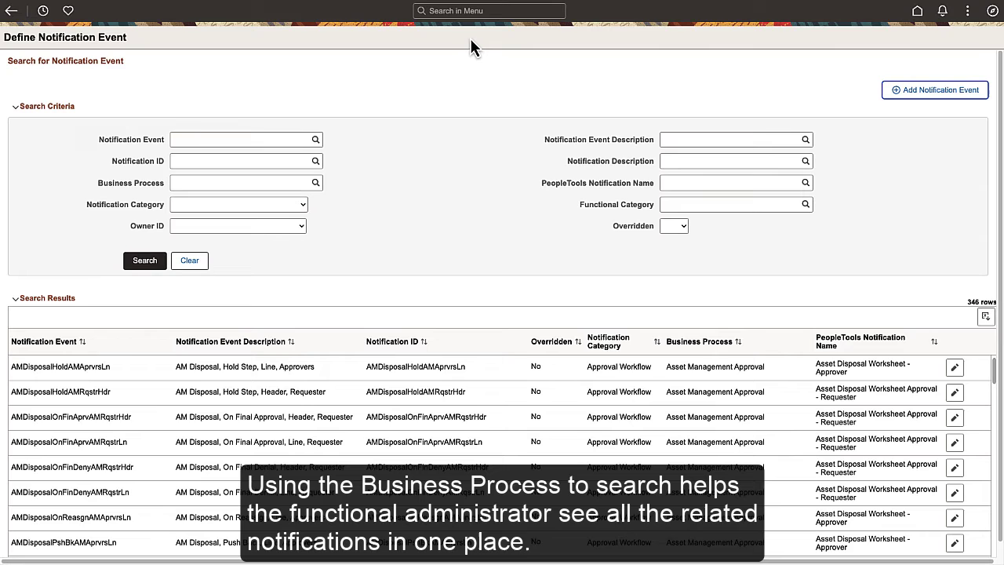
Enter Payment Request as the Business Process search criterion
{"action": "left_click", "coordinate": [267, 182]}
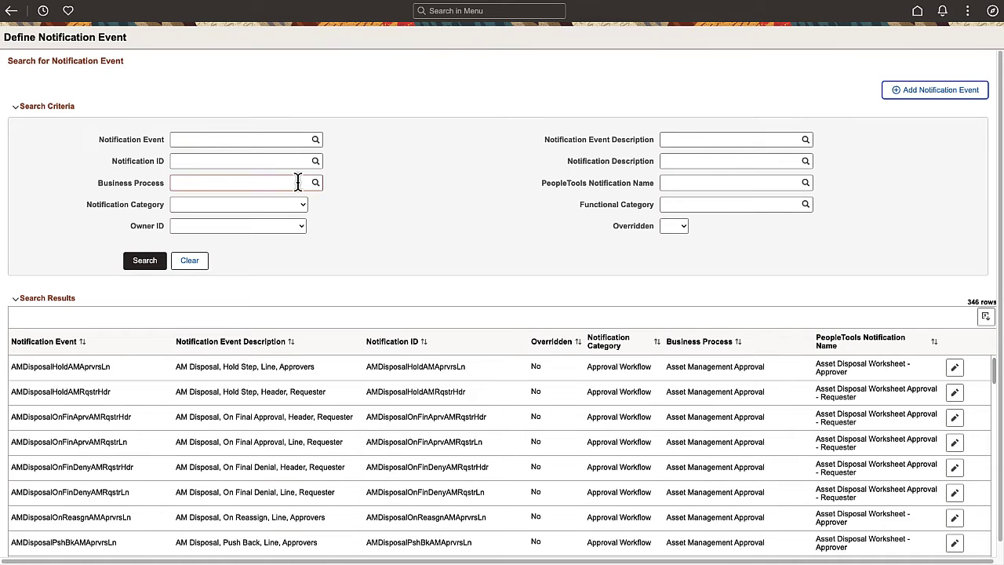
{"action": "type", "text": "Payment Request"}
{"action": "left_click", "coordinate": [300, 225]}
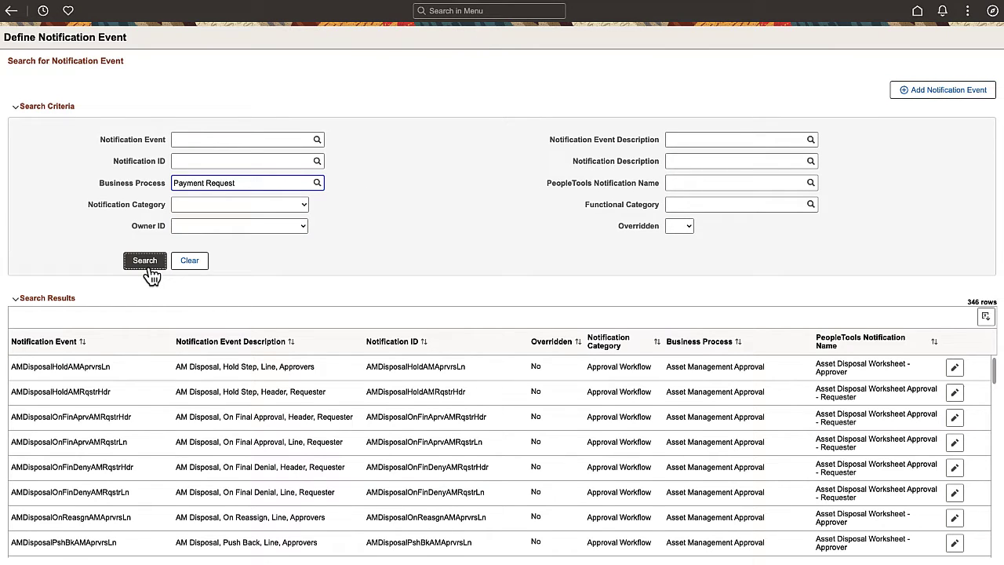
Search the 7 Payment Request events and open PaymentReqOnFinAprvAPRqstrHdr's notification details
{"action": "left_click", "coordinate": [146, 262]}
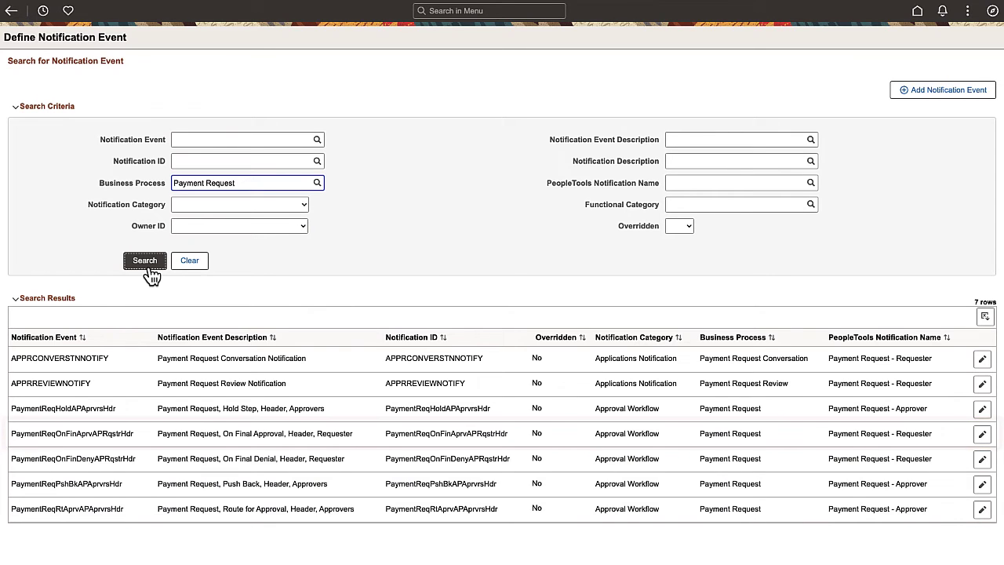
{"action": "left_click", "coordinate": [980, 437]}
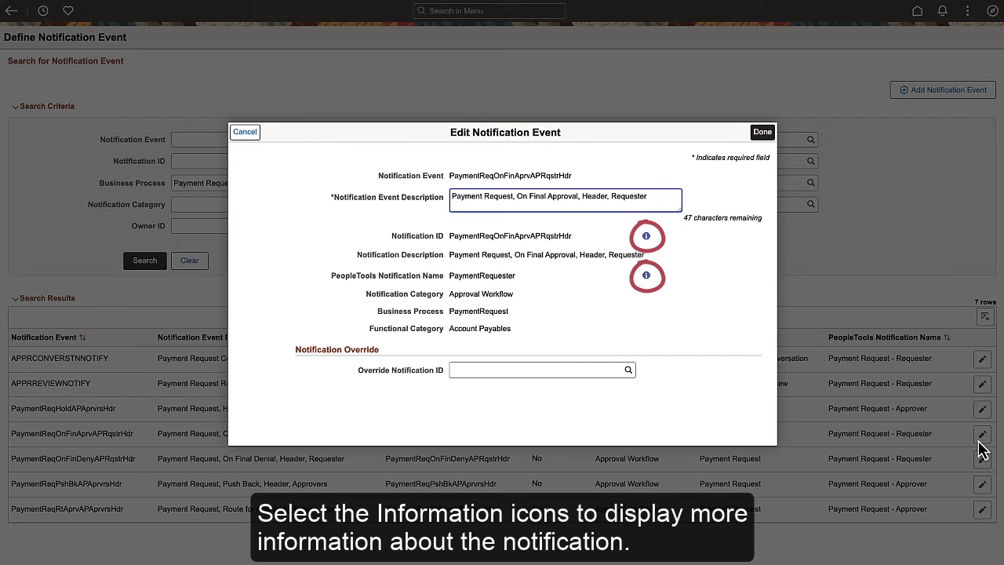
{"action": "left_click", "coordinate": [645, 236]}
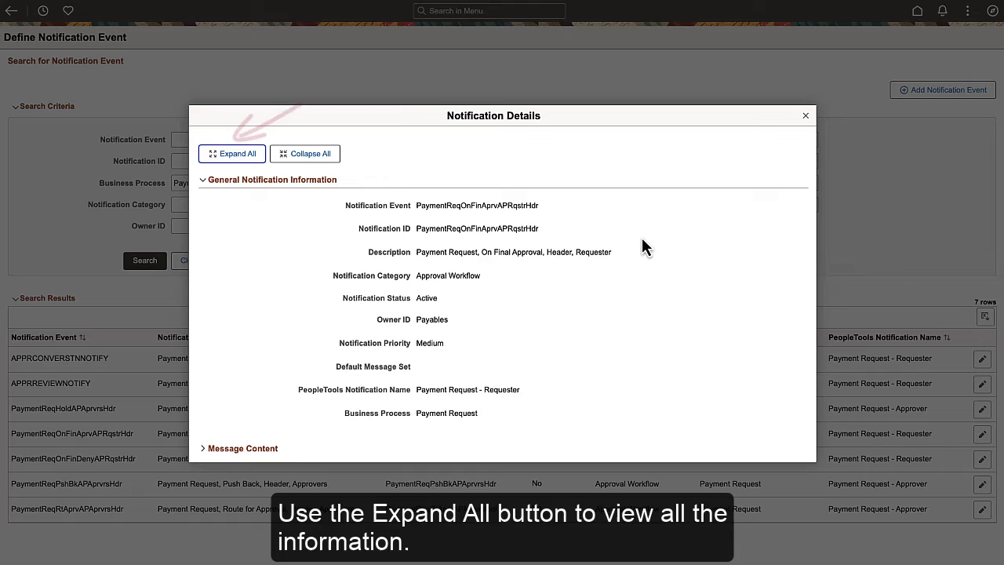
Expand all detail sections, review the email message binds, then close the details
{"action": "left_click", "coordinate": [253, 161]}
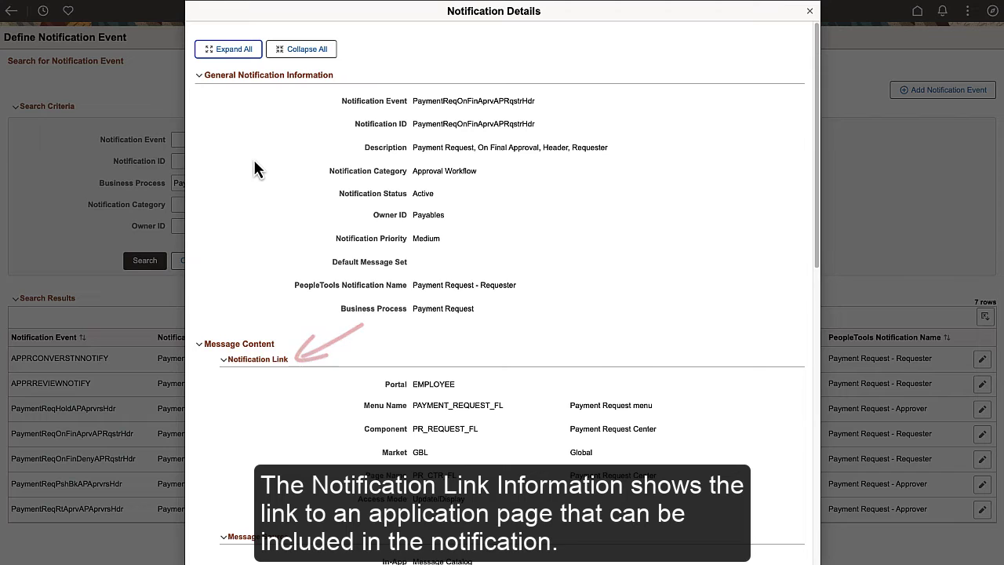
{"action": "scroll", "coordinate": [812, 274], "scroll_direction": "down", "scroll_amount": 5}
{"action": "left_click_drag", "start_coordinate": [813, 274], "coordinate": [789, 377]}
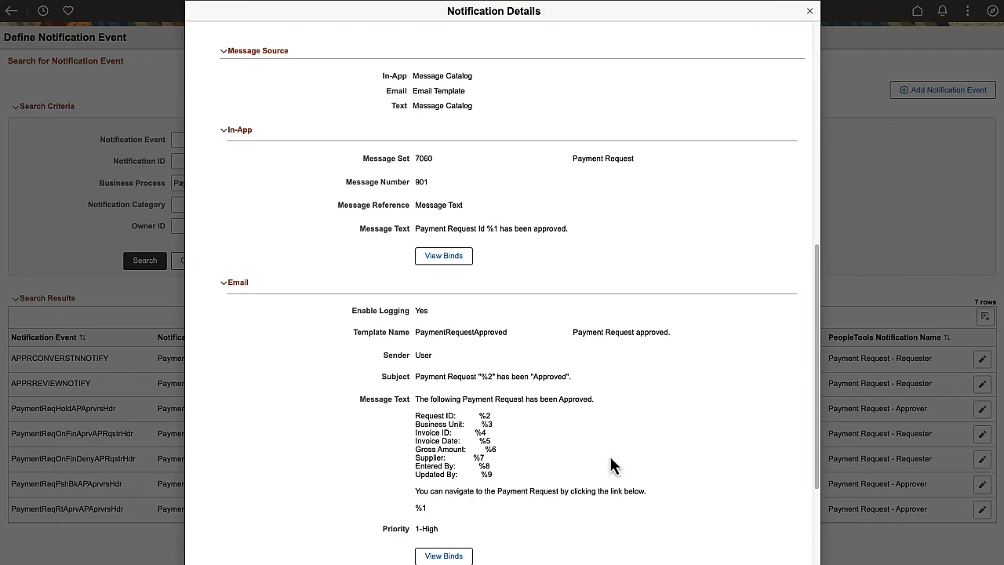
{"action": "left_click", "coordinate": [443, 555]}
{"action": "left_click", "coordinate": [620, 145]}
{"action": "left_click", "coordinate": [809, 11]}
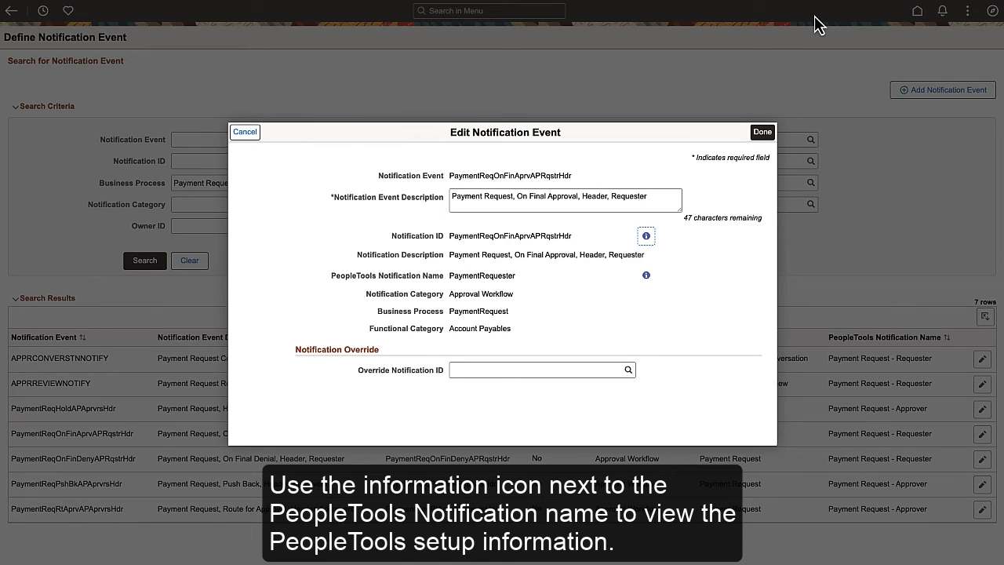
Review the PeopleTools notification setup and its complete details for PaymentRequester
{"action": "left_click", "coordinate": [644, 276]}
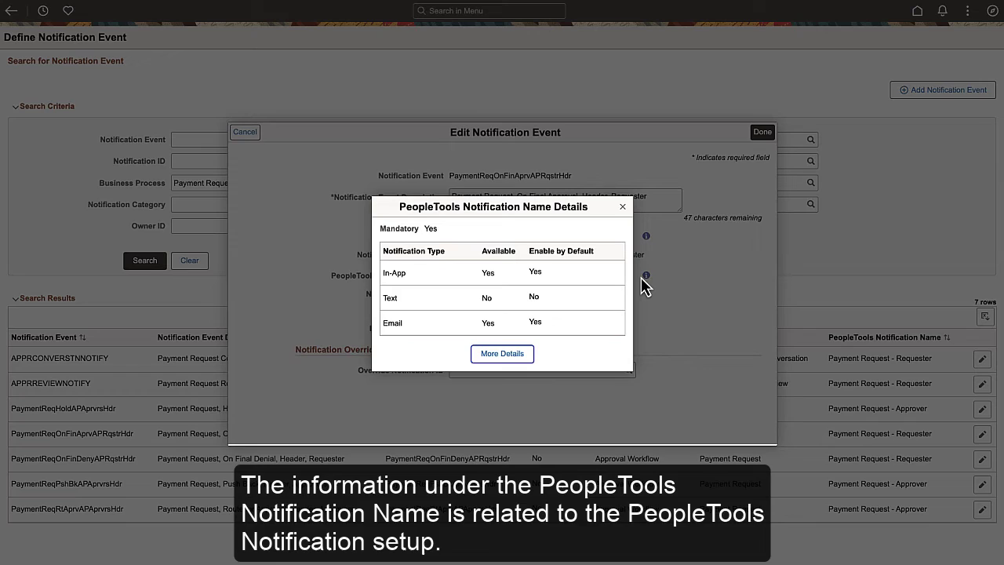
{"action": "left_click", "coordinate": [524, 357]}
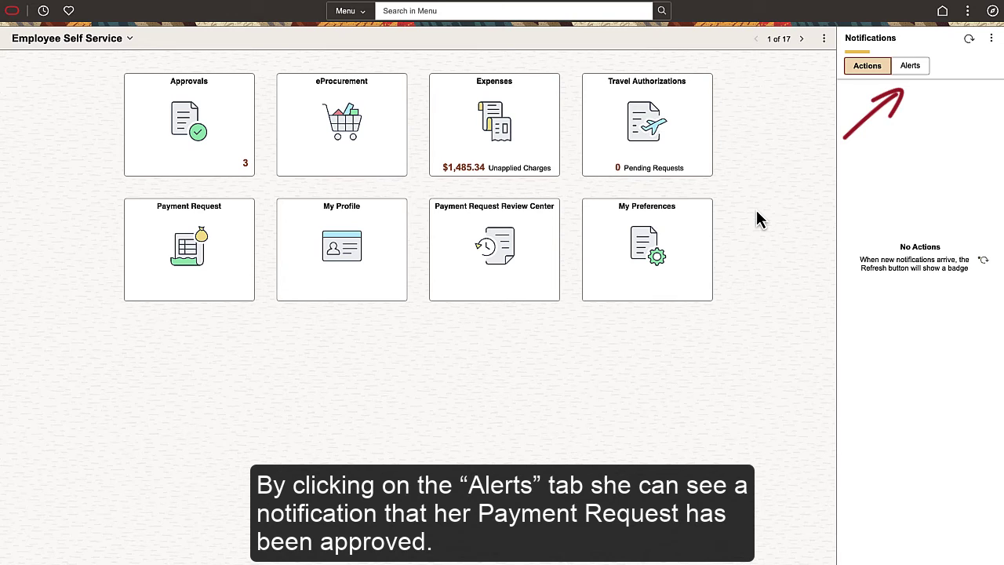
Switch the Notifications panel to Alerts to see the payment request approved alert
{"action": "left_click", "coordinate": [919, 71]}
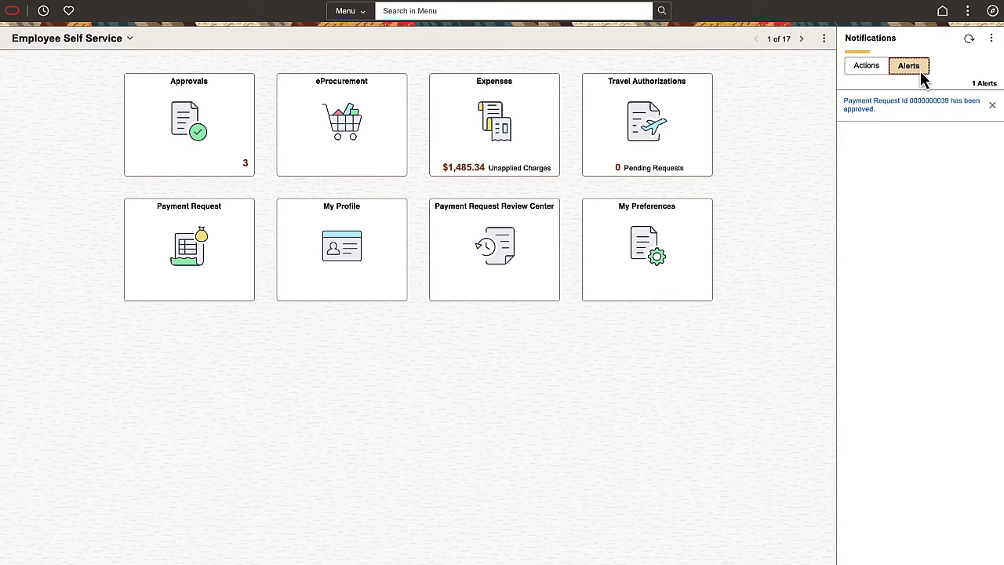